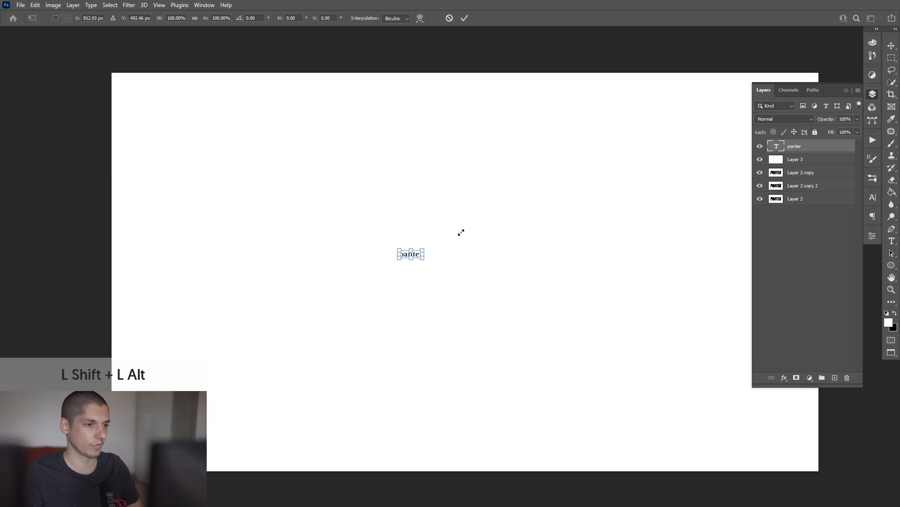
- Scale the small panter text up to about 1069% and move it toward the middle of the canvas
{"action": "left_click_drag", "start_coordinate": [533, 190], "coordinate": [532, 196]}
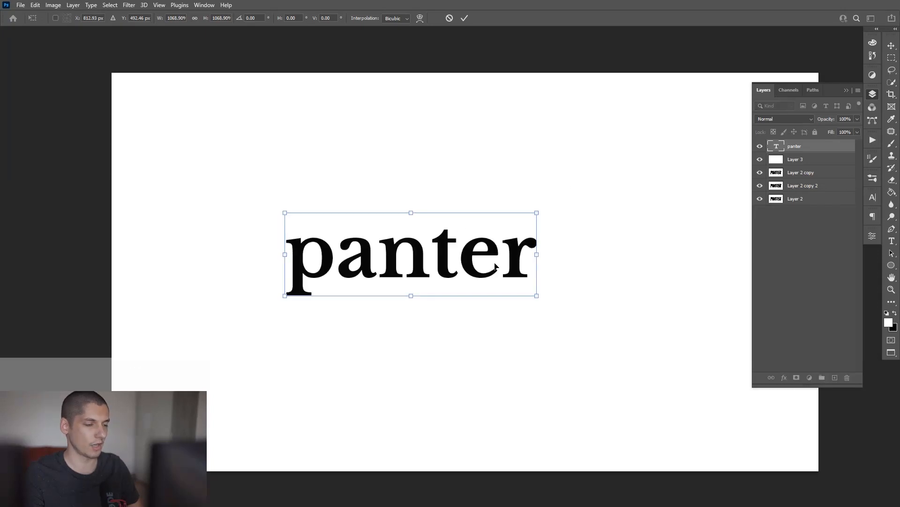
{"action": "left_click_drag", "start_coordinate": [495, 266], "coordinate": [532, 258]}
{"action": "key", "text": "Return"}
- Retype the text in capitals as PANTER and reposition it near the centre of the canvas
{"action": "double_click", "coordinate": [493, 252]}
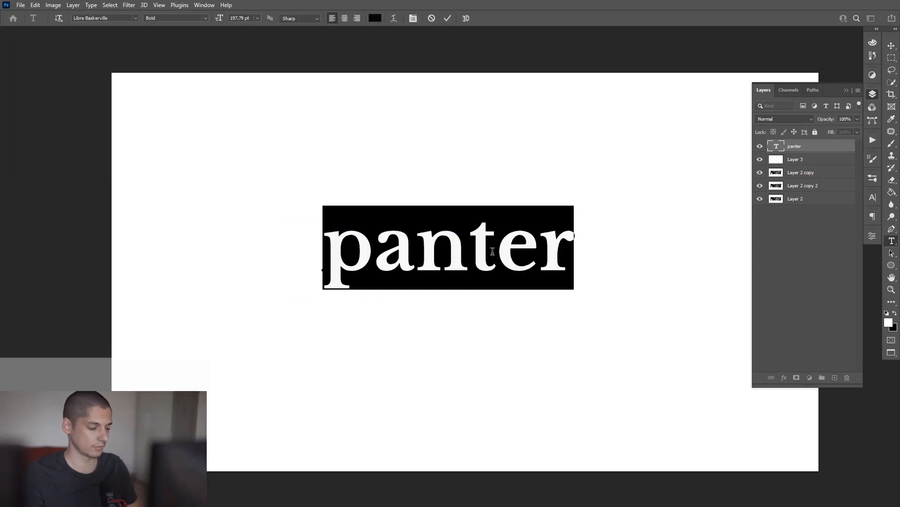
{"action": "type", "text": "PANTER"}
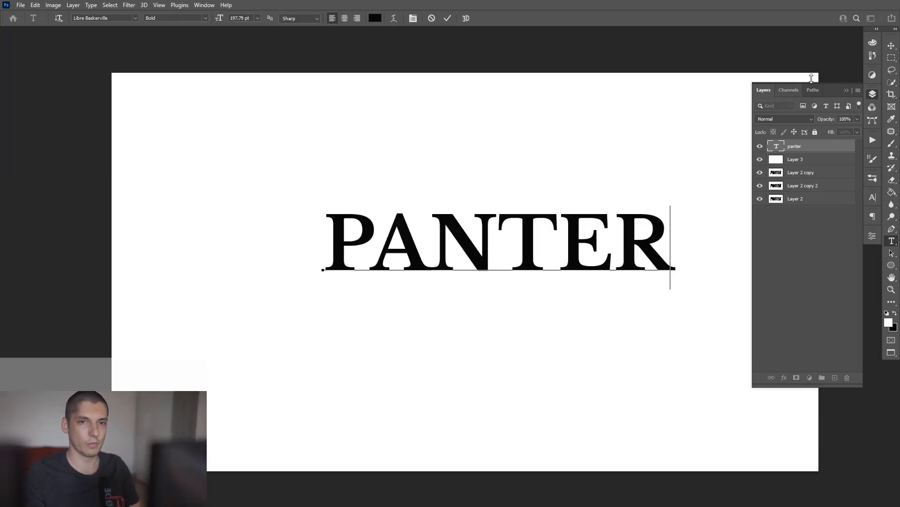
{"action": "left_click", "coordinate": [894, 47]}
{"action": "scroll", "coordinate": [573, 228], "scroll_direction": "down", "scroll_amount": 1}
{"action": "left_click_drag", "start_coordinate": [580, 231], "coordinate": [525, 254]}
- Change the PANTER text's font to Impact Regular
{"action": "key", "text": "t"}
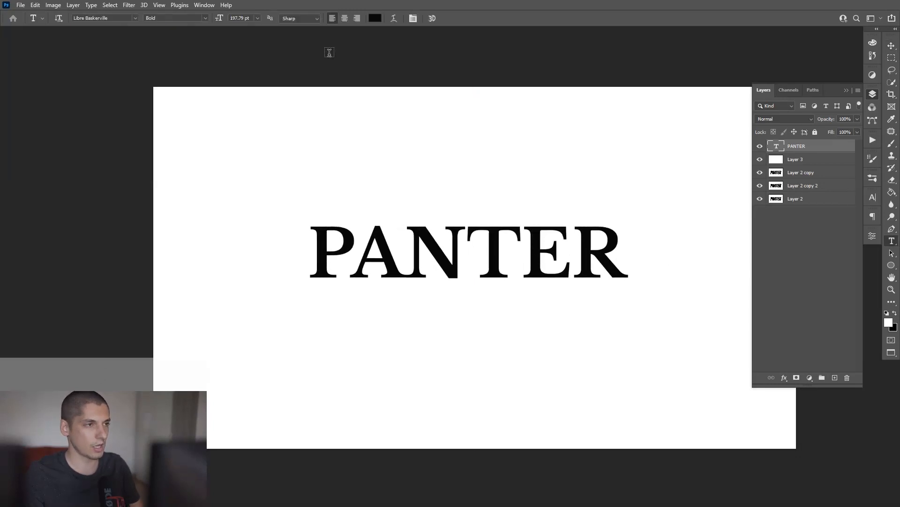
{"action": "left_click", "coordinate": [116, 19]}
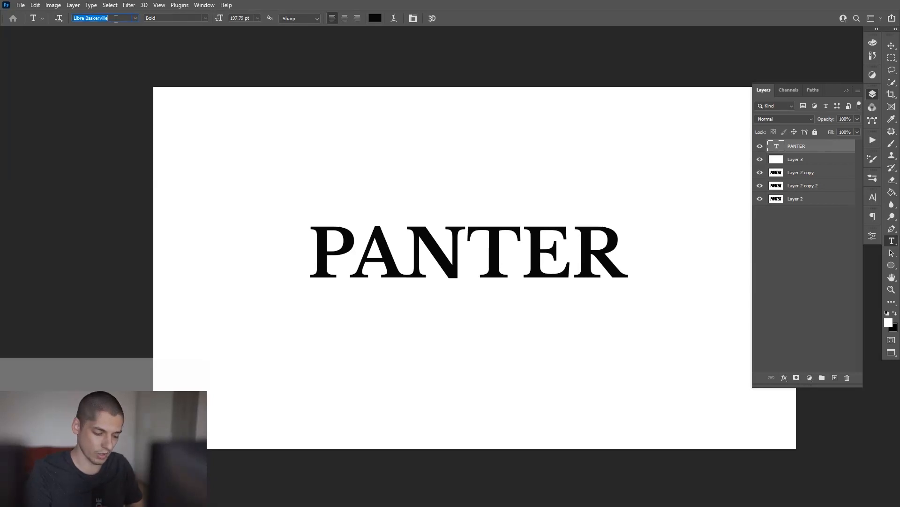
{"action": "type", "text": "Impact"}
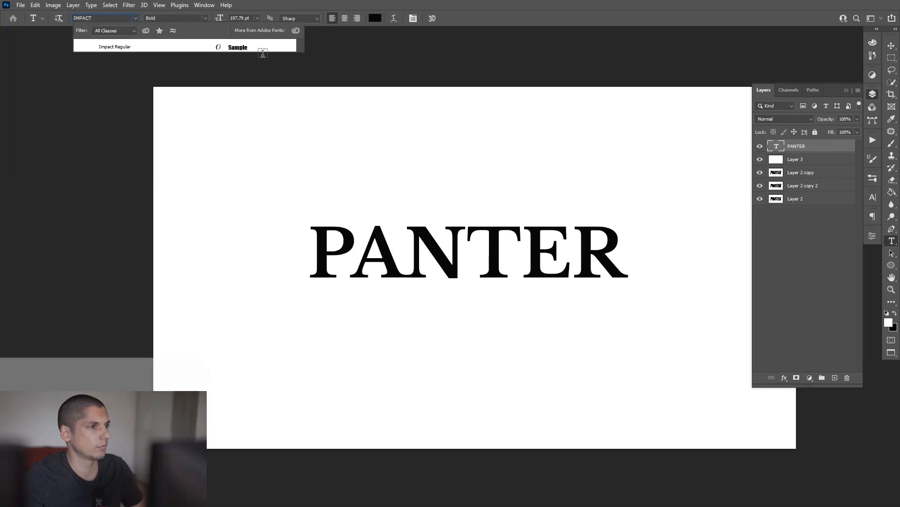
{"action": "left_click", "coordinate": [260, 42]}
- Enlarge the PANTER text to span over half the canvas width and centre it on the canvas
{"action": "key", "text": "ctrl+t"}
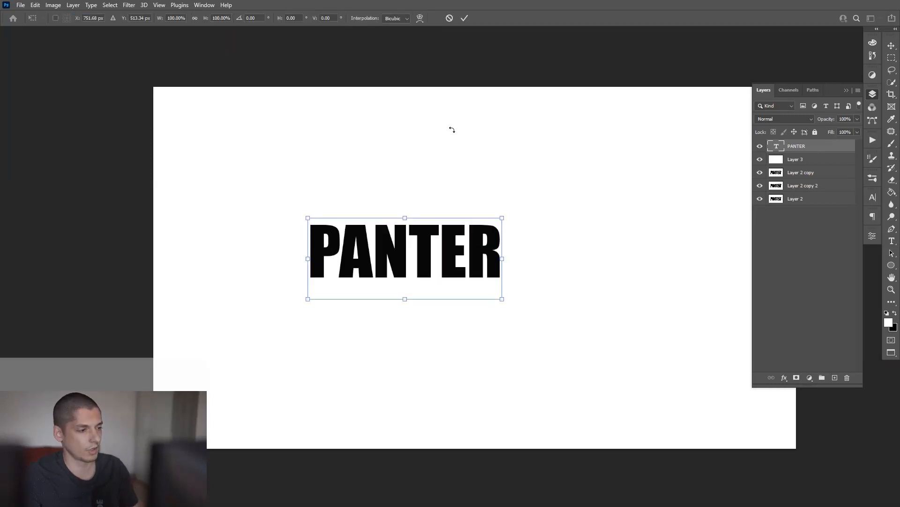
{"action": "left_click_drag", "start_coordinate": [501, 299], "coordinate": [643, 396]}
{"action": "left_click_drag", "start_coordinate": [660, 215], "coordinate": [716, 181]}
{"action": "left_click_drag", "start_coordinate": [663, 259], "coordinate": [625, 248]}
{"action": "key", "text": "Return"}
{"action": "scroll", "coordinate": [623, 270], "scroll_direction": "down", "scroll_amount": 1}
{"action": "scroll", "coordinate": [624, 270], "scroll_direction": "up", "scroll_amount": 1}
{"action": "left_click_drag", "start_coordinate": [623, 270], "coordinate": [606, 260]}
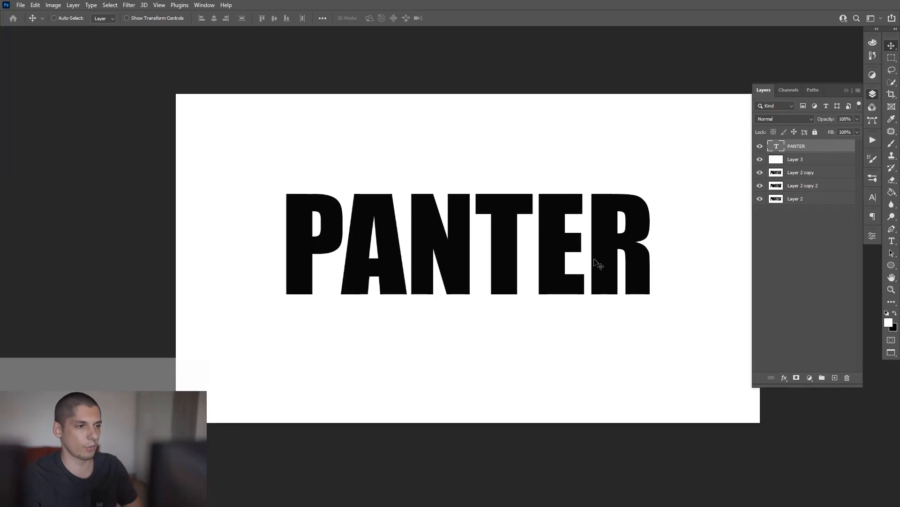
{"action": "scroll", "coordinate": [593, 261], "scroll_direction": "up", "scroll_amount": 1}
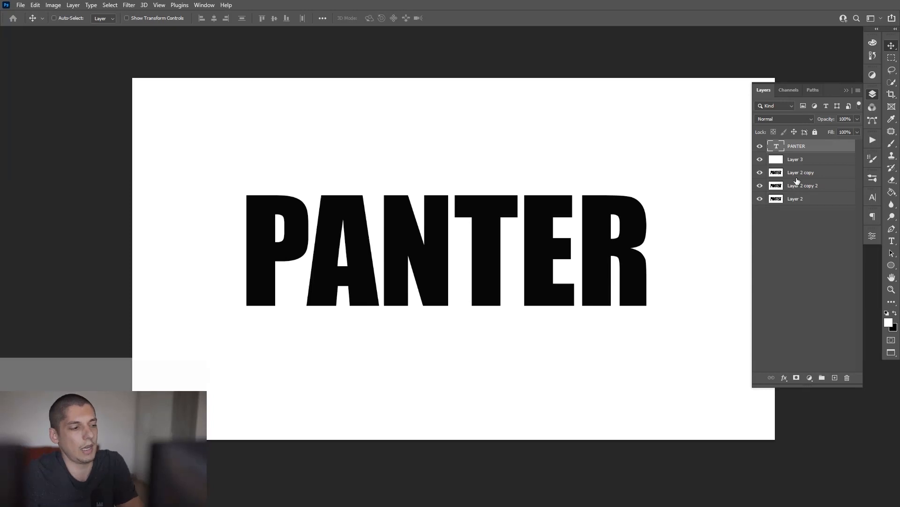
- Add a Drop Shadow to the PANTER text layer and set the shadow colour to black, 000000
{"action": "double_click", "coordinate": [826, 146]}
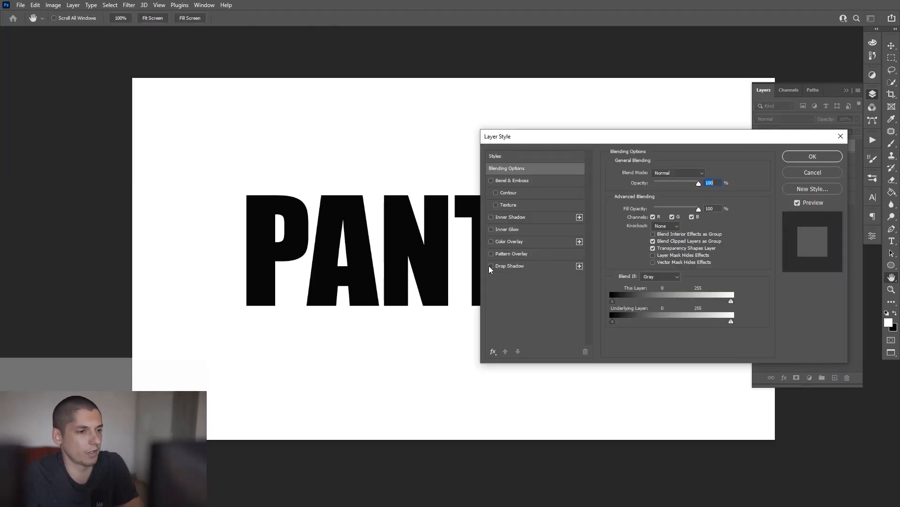
{"action": "left_click", "coordinate": [492, 266]}
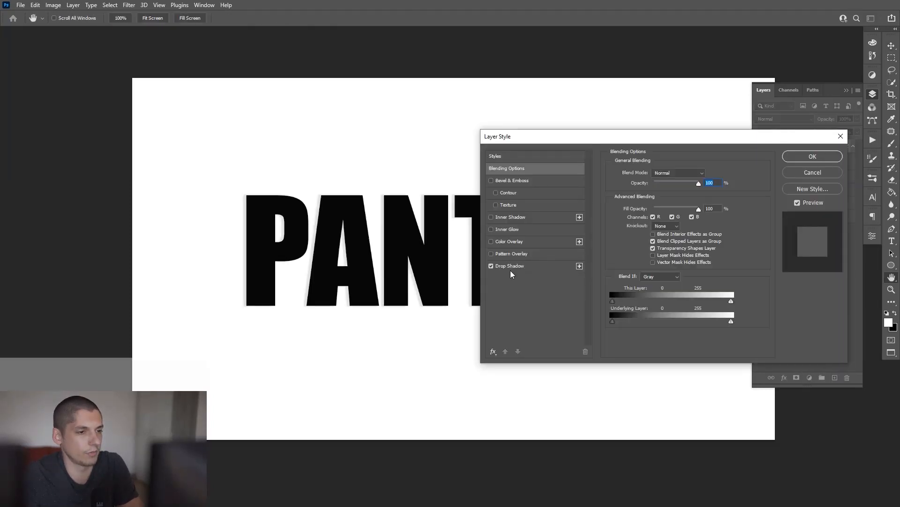
{"action": "left_click_drag", "start_coordinate": [534, 139], "coordinate": [668, 132]}
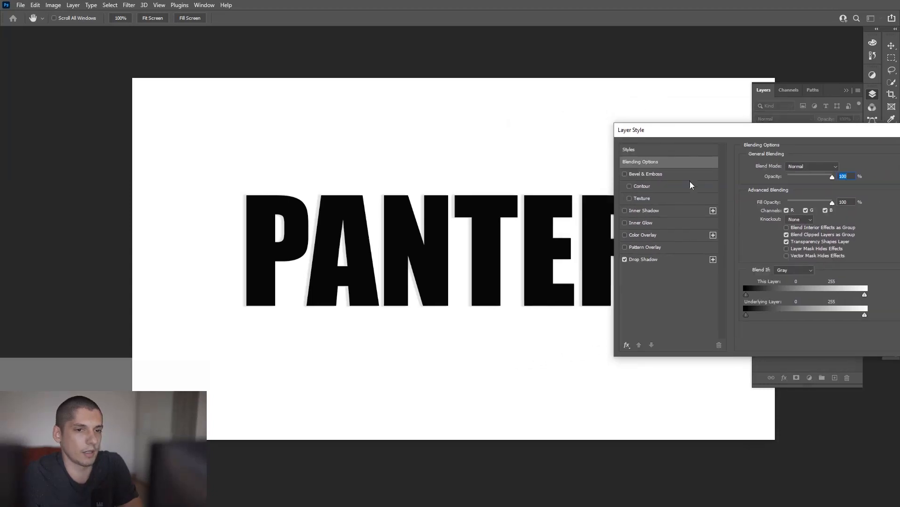
{"action": "left_click", "coordinate": [642, 260]}
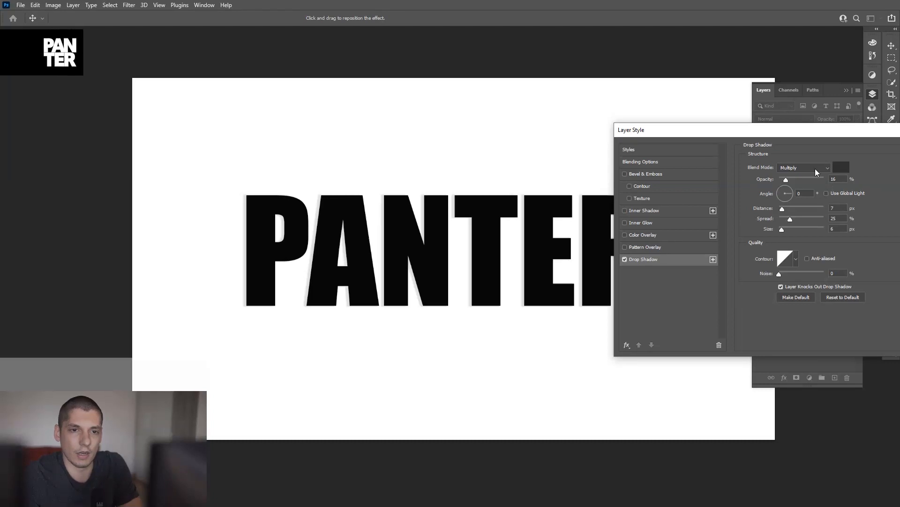
{"action": "left_click", "coordinate": [843, 168]}
{"action": "type", "text": "000000"}
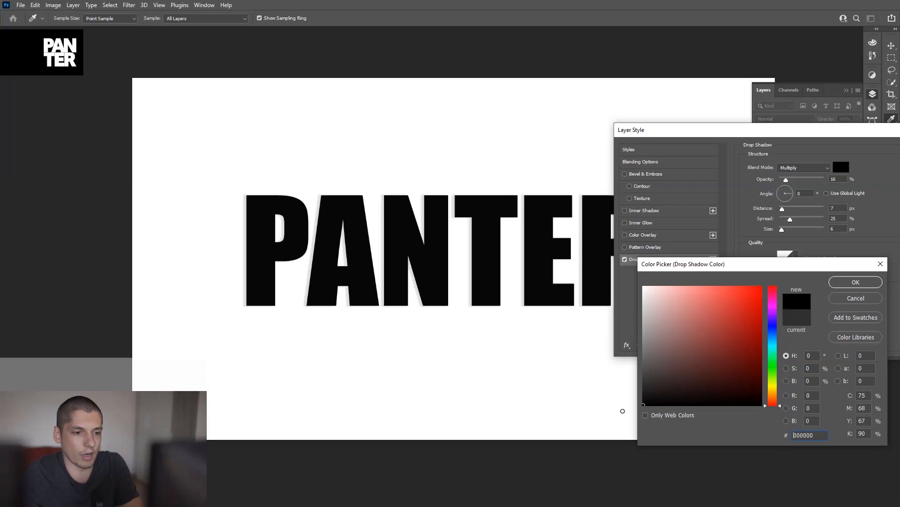
{"action": "left_click", "coordinate": [855, 282]}
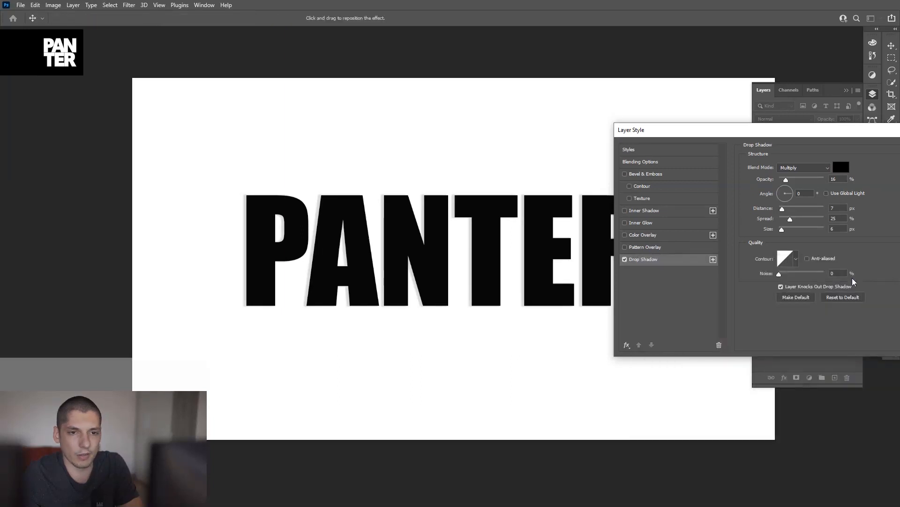
- Set the drop shadow's opacity to 100%, distance to 0 px and spread to 0%
{"action": "left_click_drag", "start_coordinate": [786, 179], "coordinate": [829, 185]}
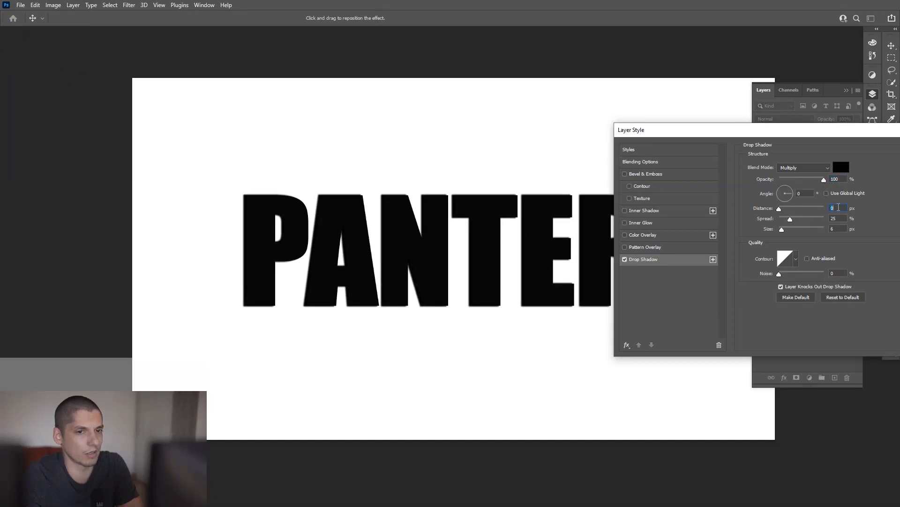
{"action": "left_click", "coordinate": [836, 218]}
{"action": "scroll", "coordinate": [836, 219], "scroll_direction": "down", "scroll_amount": 5}
{"action": "scroll", "coordinate": [836, 218], "scroll_direction": "down", "scroll_amount": 8}
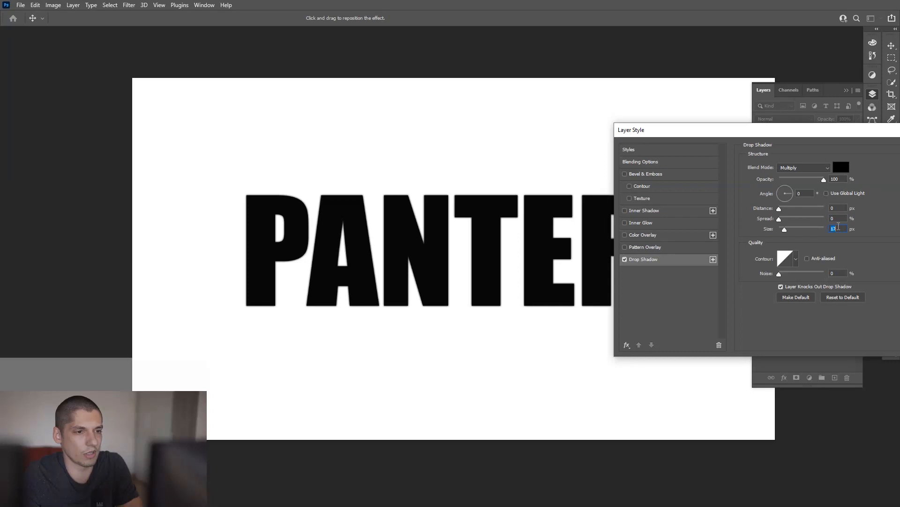
- Set the drop shadow's size to 44 px and spread to 9%, and apply the layer style
{"action": "scroll", "coordinate": [838, 227], "scroll_direction": "up", "scroll_amount": 6}
{"action": "scroll", "coordinate": [838, 227], "scroll_direction": "up", "scroll_amount": 15}
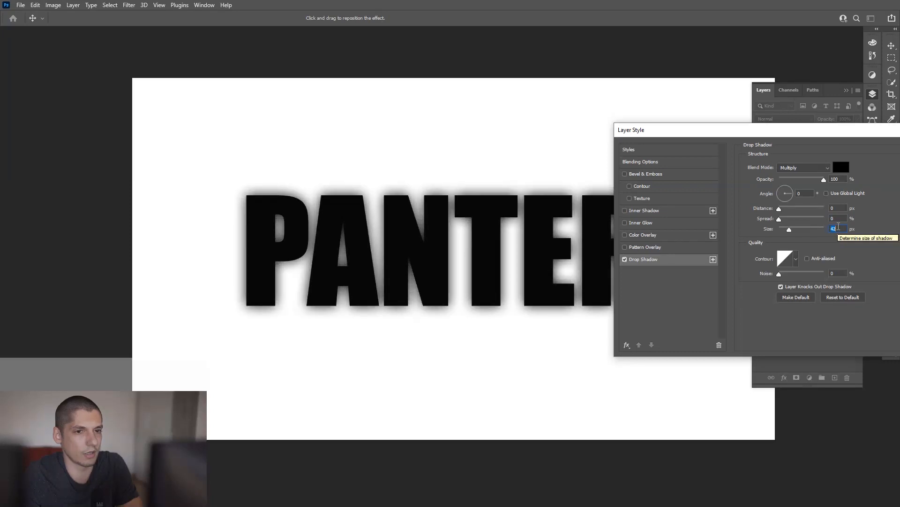
{"action": "scroll", "coordinate": [838, 227], "scroll_direction": "down", "scroll_amount": 8}
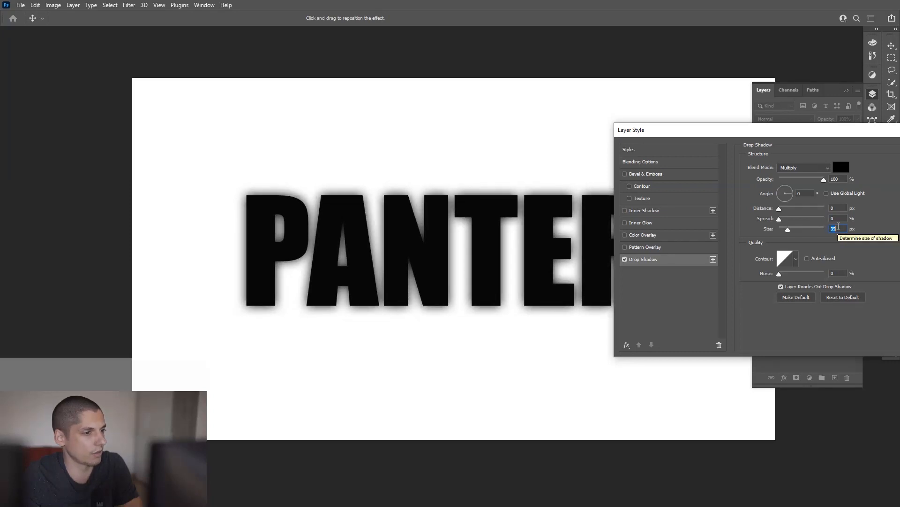
{"action": "scroll", "coordinate": [838, 227], "scroll_direction": "up", "scroll_amount": 2}
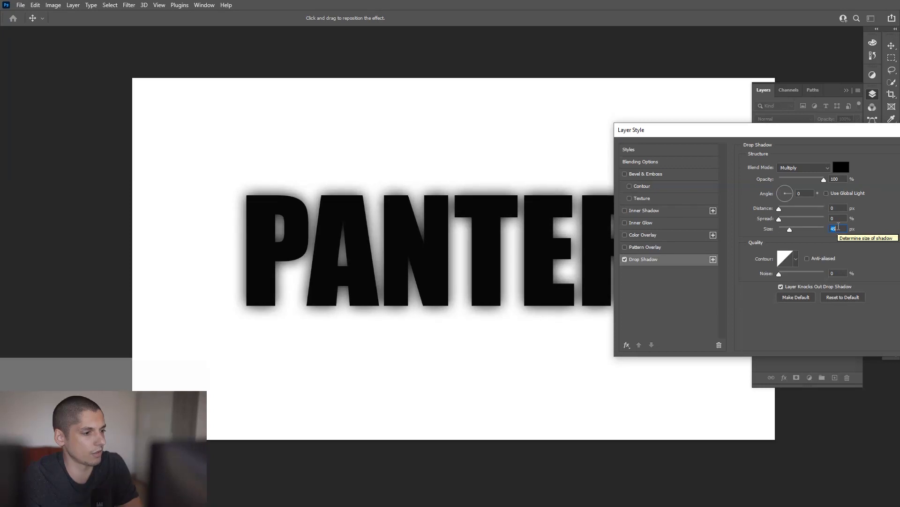
{"action": "scroll", "coordinate": [838, 226], "scroll_direction": "down", "scroll_amount": 1}
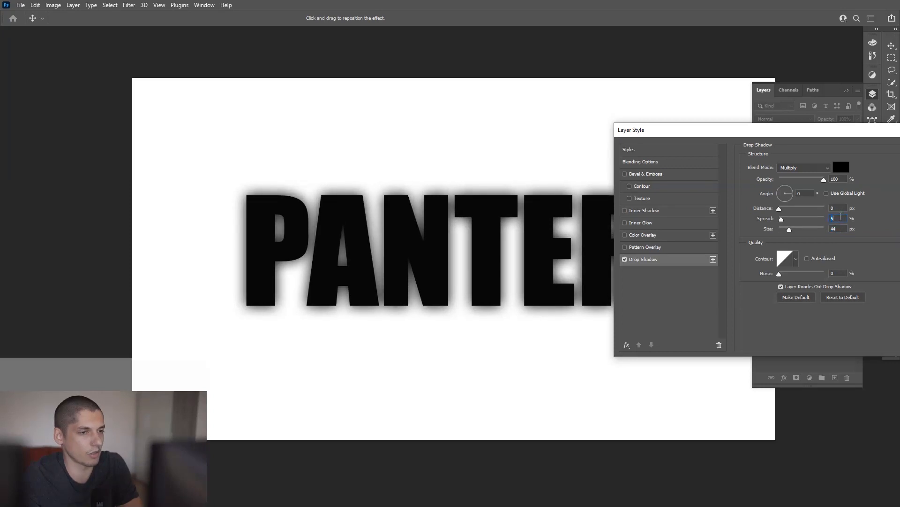
{"action": "scroll", "coordinate": [840, 217], "scroll_direction": "up", "scroll_amount": 14}
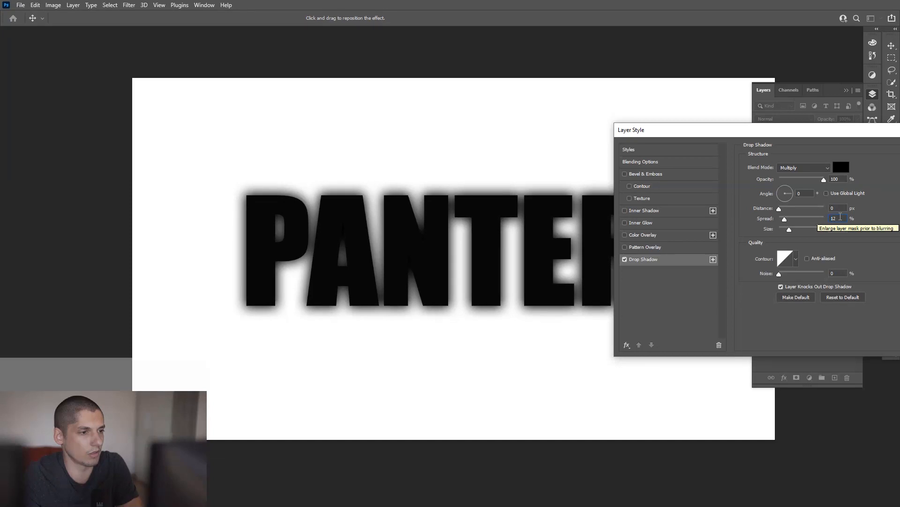
{"action": "scroll", "coordinate": [841, 217], "scroll_direction": "down", "scroll_amount": 5}
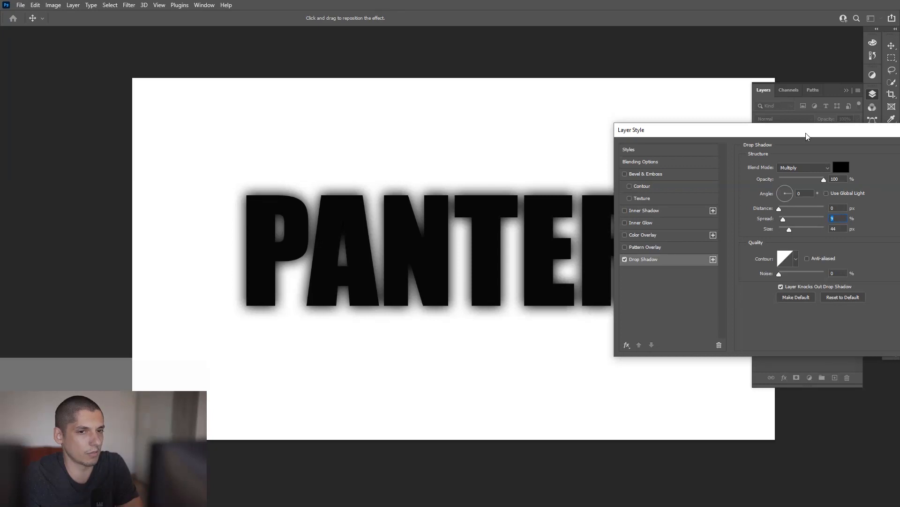
{"action": "left_click_drag", "start_coordinate": [807, 136], "coordinate": [581, 113]}
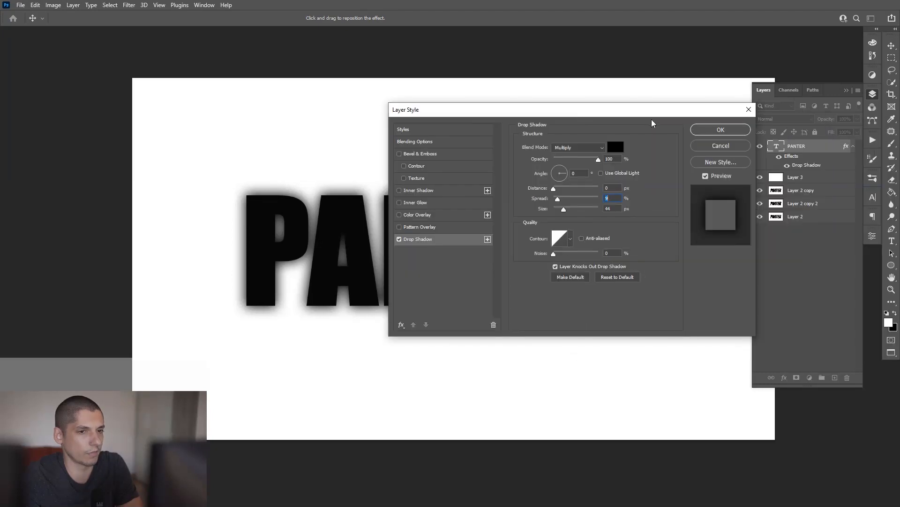
{"action": "left_click", "coordinate": [707, 133]}
- Rasterize the PANTER text layer together with its drop shadow
{"action": "key", "text": "ctrl+0"}
{"action": "left_click", "coordinate": [853, 147]}
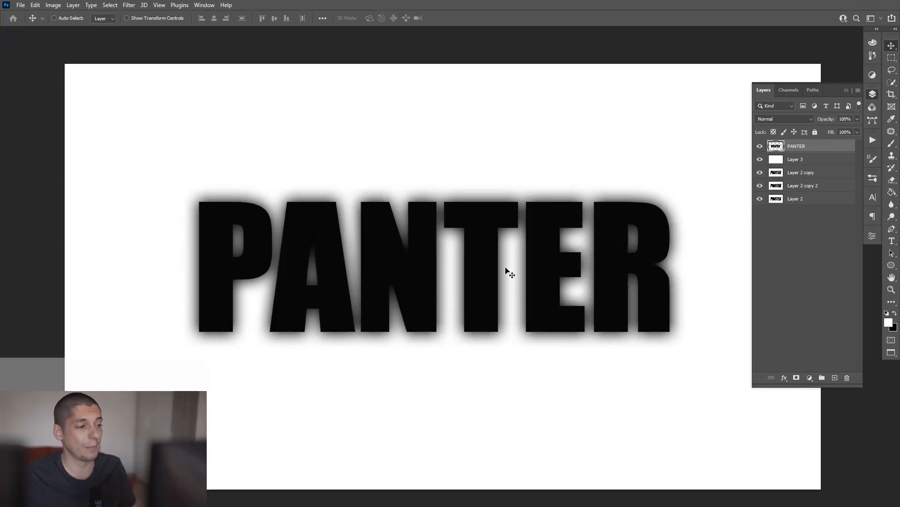
{"action": "scroll", "coordinate": [507, 270], "scroll_direction": "down", "scroll_amount": 1}
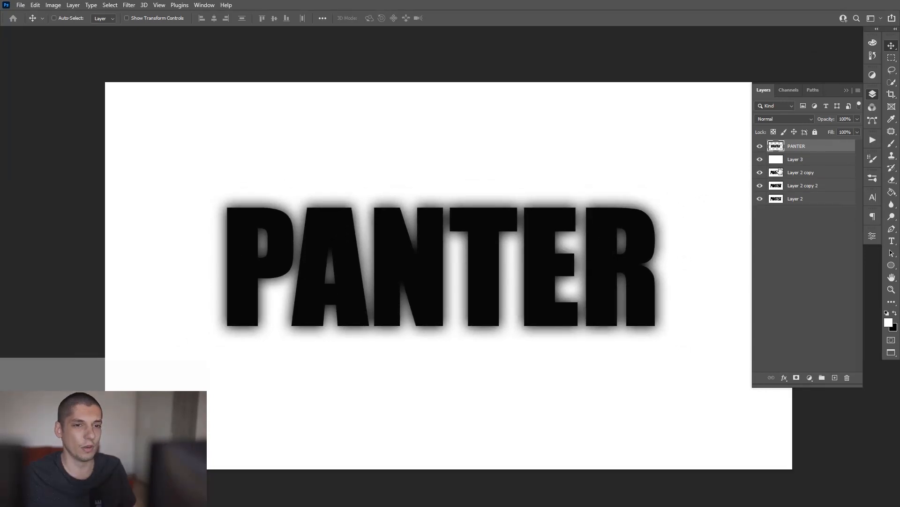
- Merge the PANTER layer with the white Layer 3 and check the merged layer by toggling its visibility
{"action": "left_click", "coordinate": [811, 162], "text": "shift"}
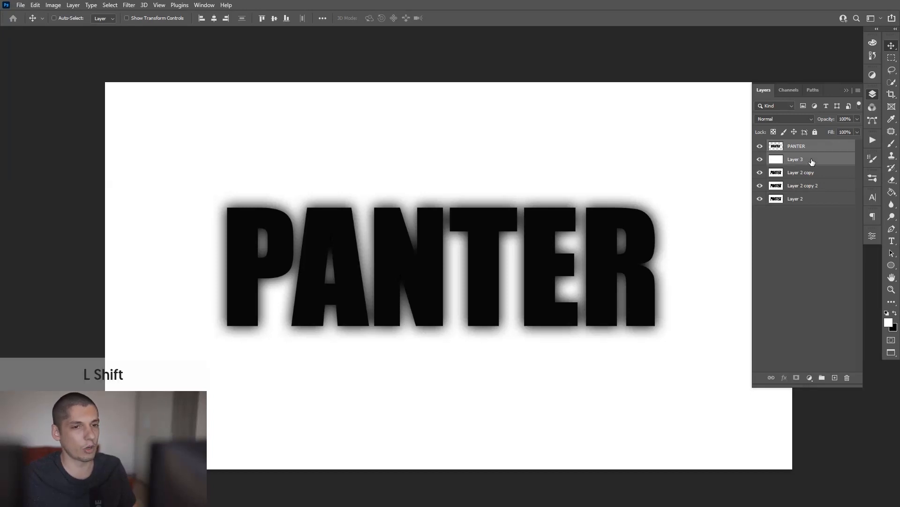
{"action": "left_click", "coordinate": [808, 148]}
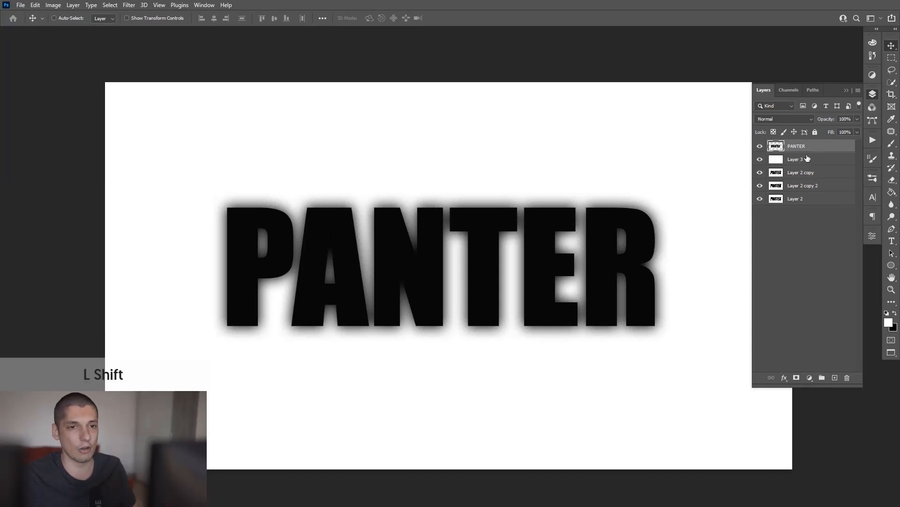
{"action": "left_click", "coordinate": [807, 159], "text": "shift"}
{"action": "right_click", "coordinate": [808, 159]}
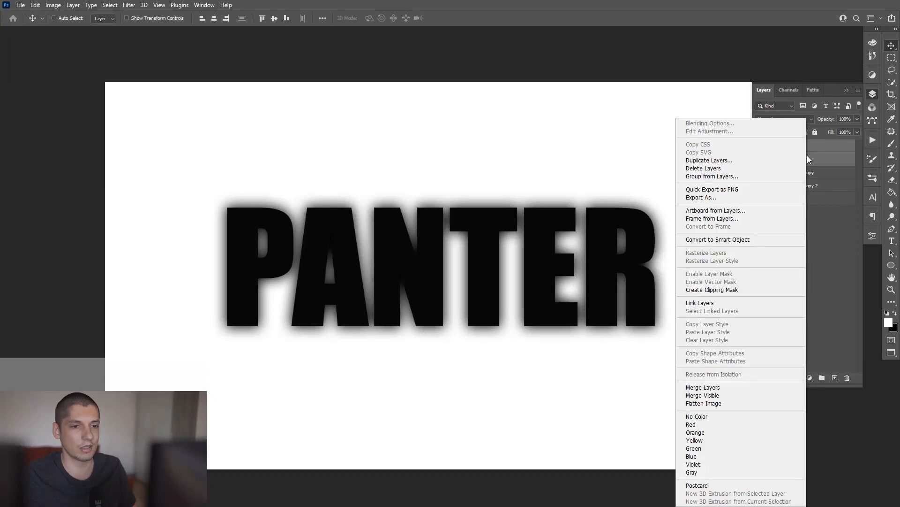
{"action": "left_click", "coordinate": [723, 387]}
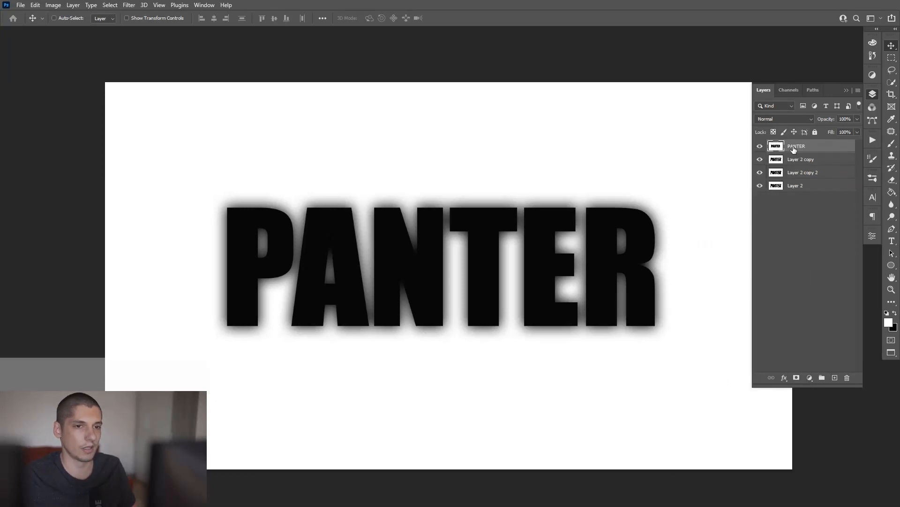
{"action": "left_click", "coordinate": [760, 147]}
{"action": "left_click", "coordinate": [759, 146]}
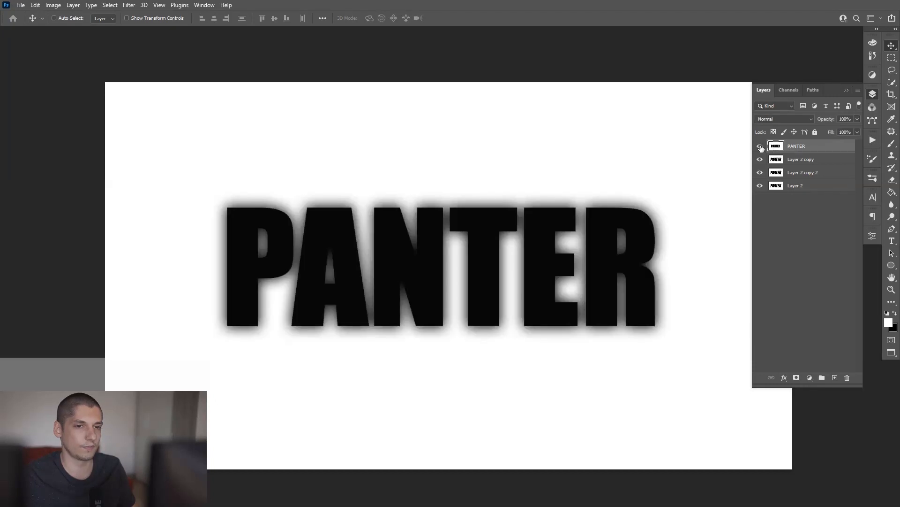
- Try the Color Halftone filter on the merged PANTER layer with a max radius of 13 pixels and all four screen angles at 0
{"action": "left_click", "coordinate": [128, 5]}
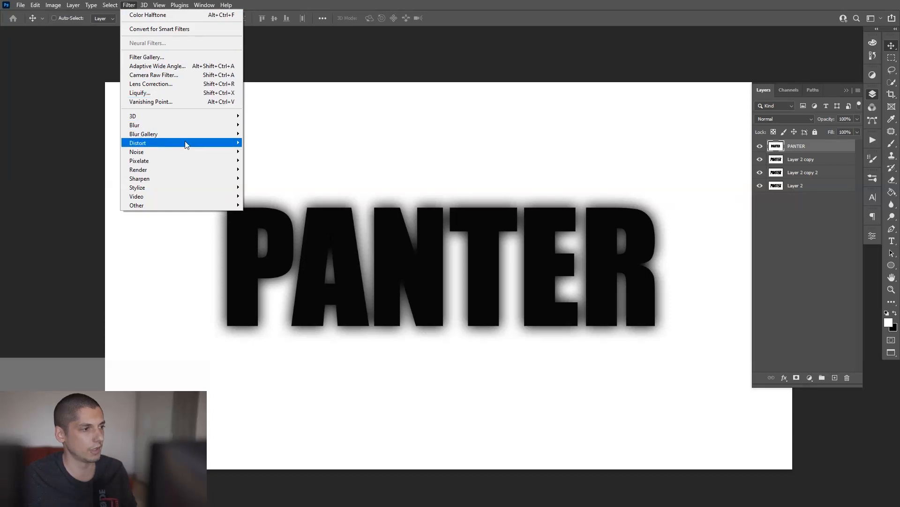
{"action": "mouse_move", "coordinate": [183, 162]}
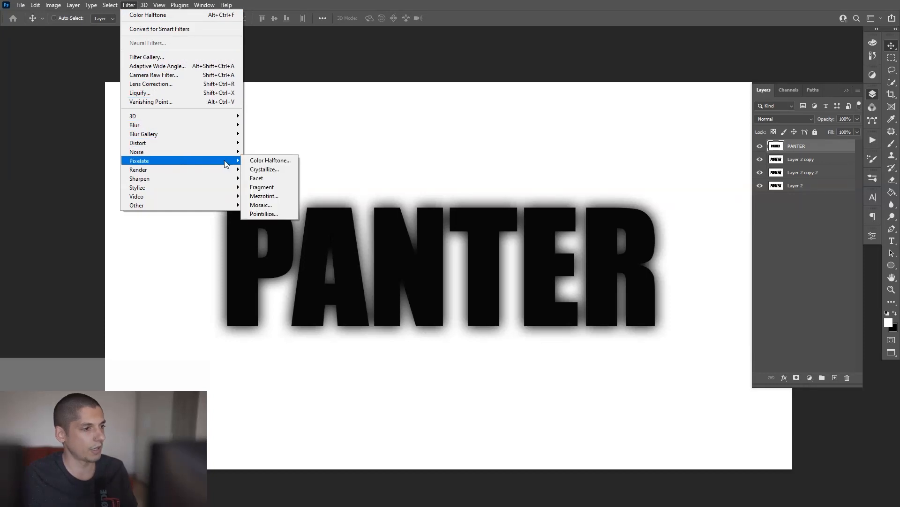
{"action": "left_click", "coordinate": [259, 160]}
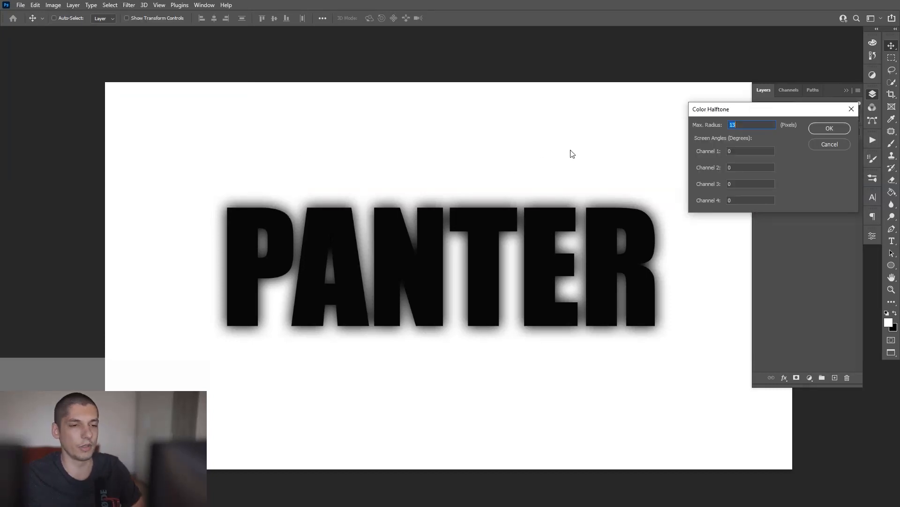
{"action": "left_click", "coordinate": [737, 151]}
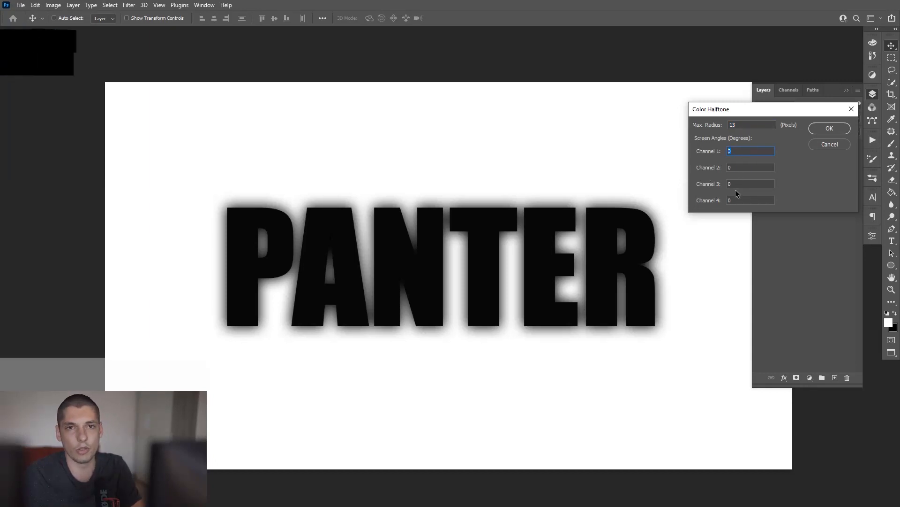
{"action": "key", "text": "Tab"}
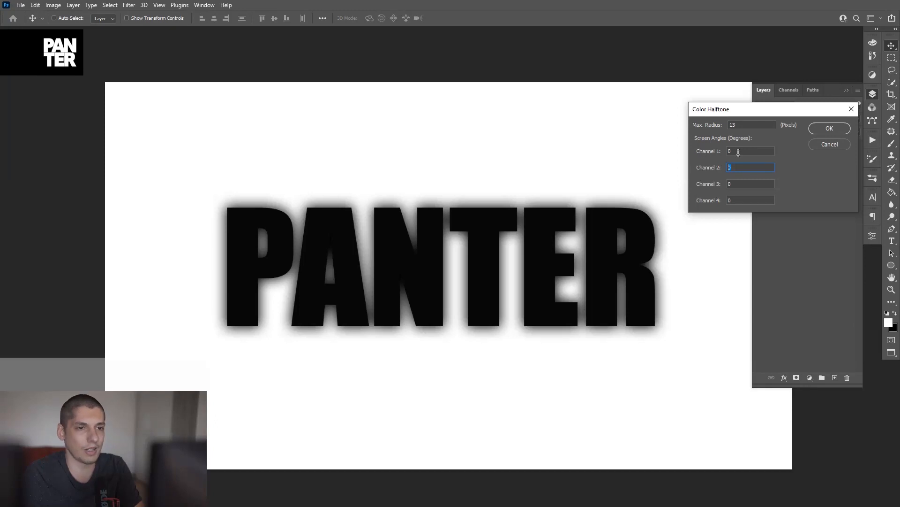
{"action": "left_click_drag", "start_coordinate": [737, 125], "coordinate": [729, 125]}
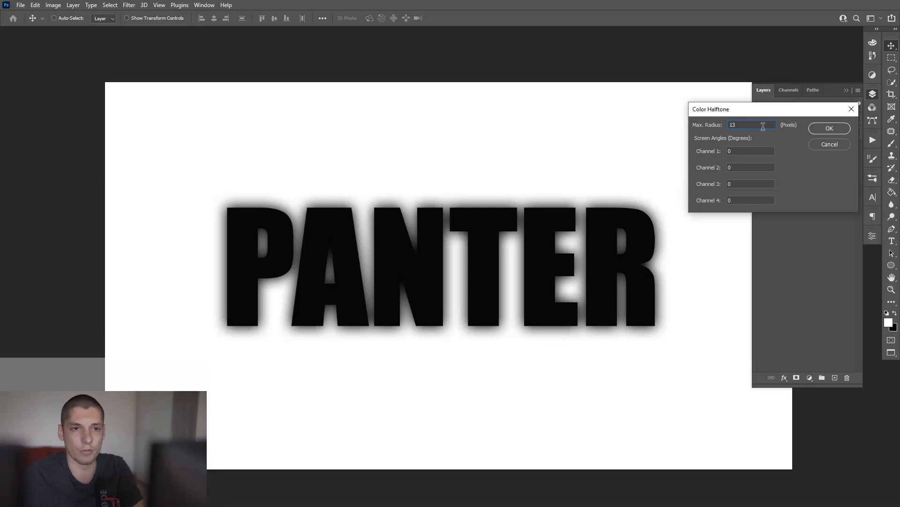
{"action": "left_click", "coordinate": [818, 129]}
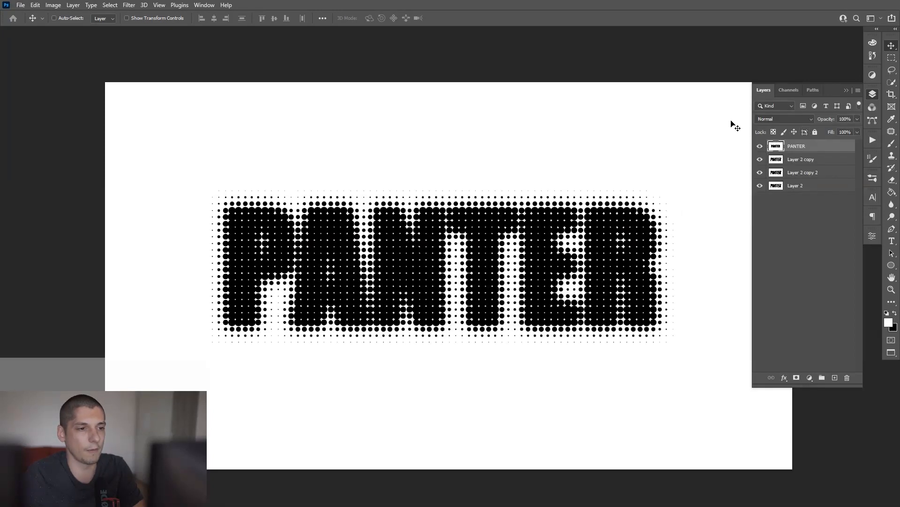
- Inspect the halftone dots across the PANTER lettering and undo the Color Halftone filter
{"action": "scroll", "coordinate": [330, 266], "scroll_direction": "up", "scroll_amount": 1}
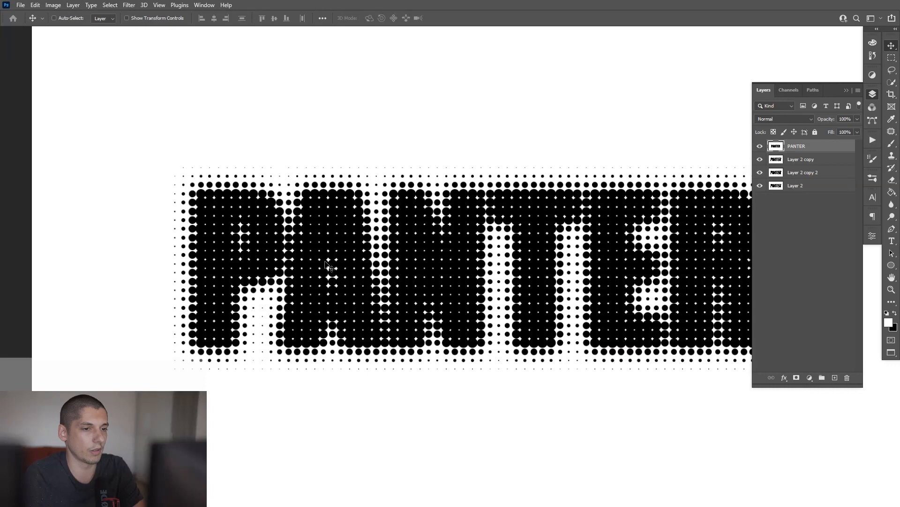
{"action": "scroll", "coordinate": [329, 266], "scroll_direction": "down", "scroll_amount": 3}
{"action": "scroll", "coordinate": [330, 266], "scroll_direction": "up", "scroll_amount": 2}
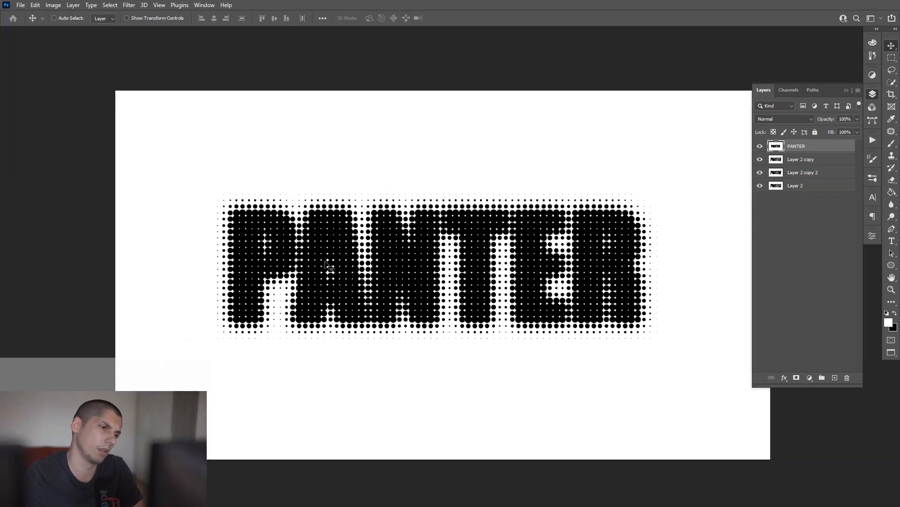
{"action": "scroll", "coordinate": [330, 266], "scroll_direction": "up", "scroll_amount": 1}
{"action": "key", "text": "space"}
{"action": "left_click_drag", "start_coordinate": [425, 266], "coordinate": [451, 265]}
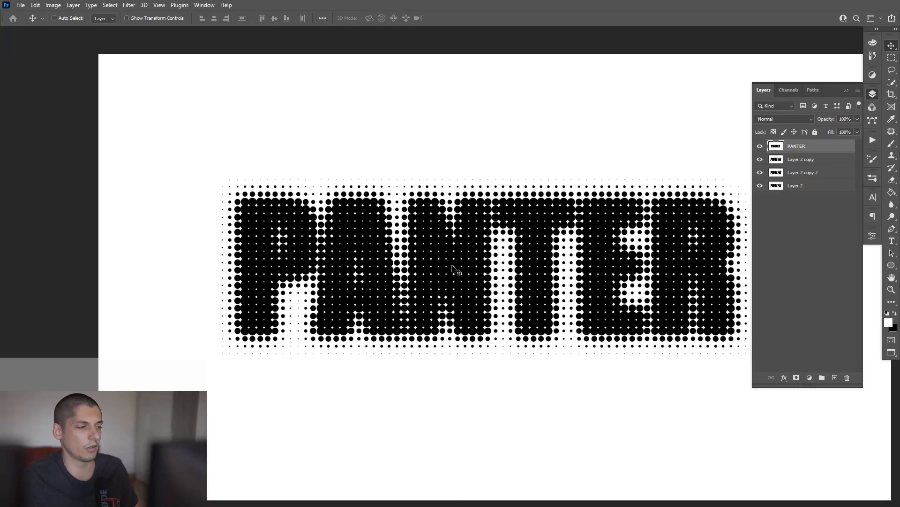
{"action": "key", "text": "ctrl+z"}
{"action": "key", "text": "space"}
{"action": "left_click_drag", "start_coordinate": [458, 219], "coordinate": [416, 223]}
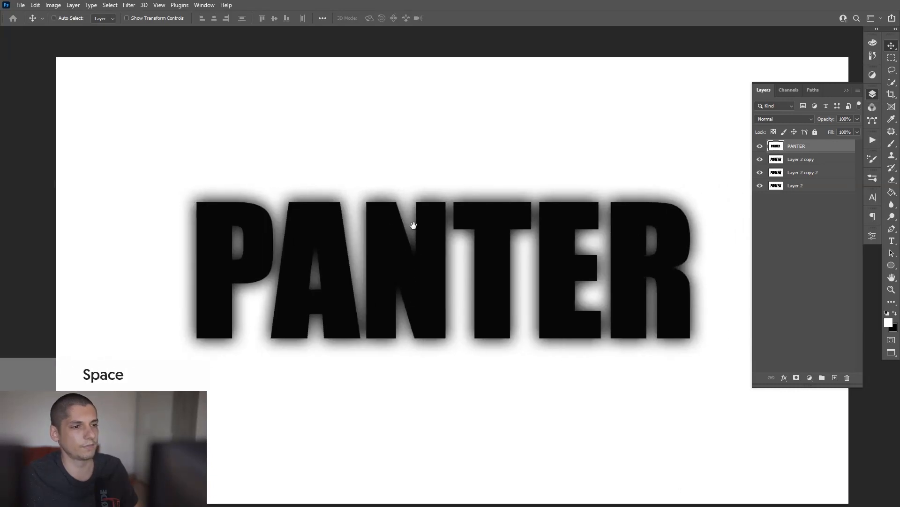
- Try the Color Halftone filter with a smaller max radius on the PANTER layer, check the finer dots and undo it
{"action": "left_click", "coordinate": [129, 5]}
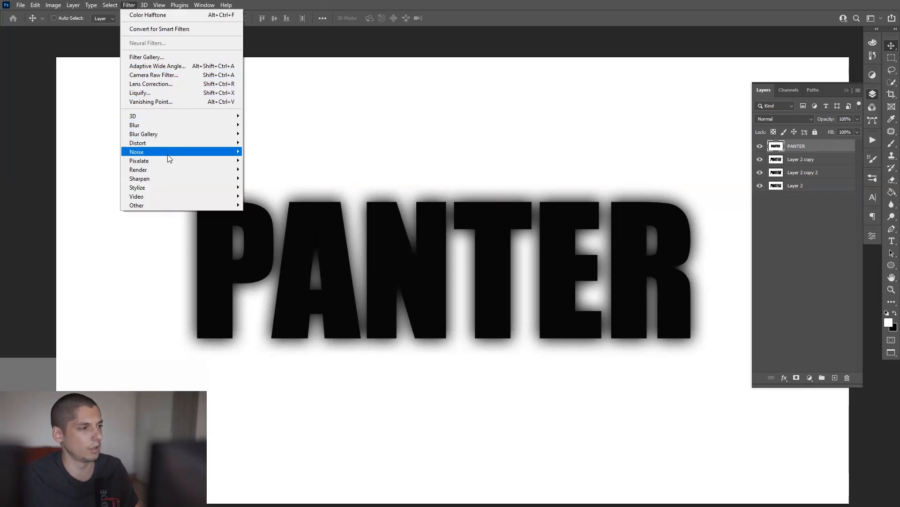
{"action": "mouse_move", "coordinate": [178, 161]}
{"action": "left_click", "coordinate": [281, 160]}
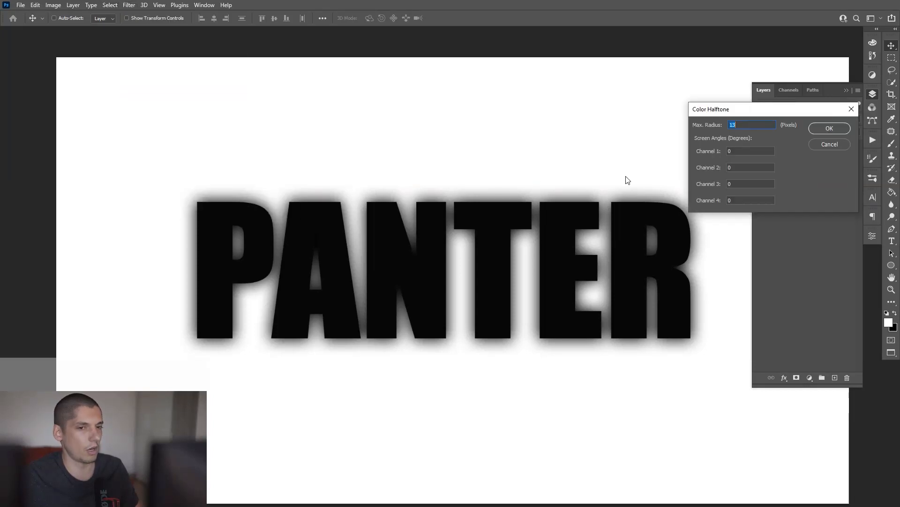
{"action": "left_click", "coordinate": [830, 129]}
{"action": "scroll", "coordinate": [434, 283], "scroll_direction": "up", "scroll_amount": 4}
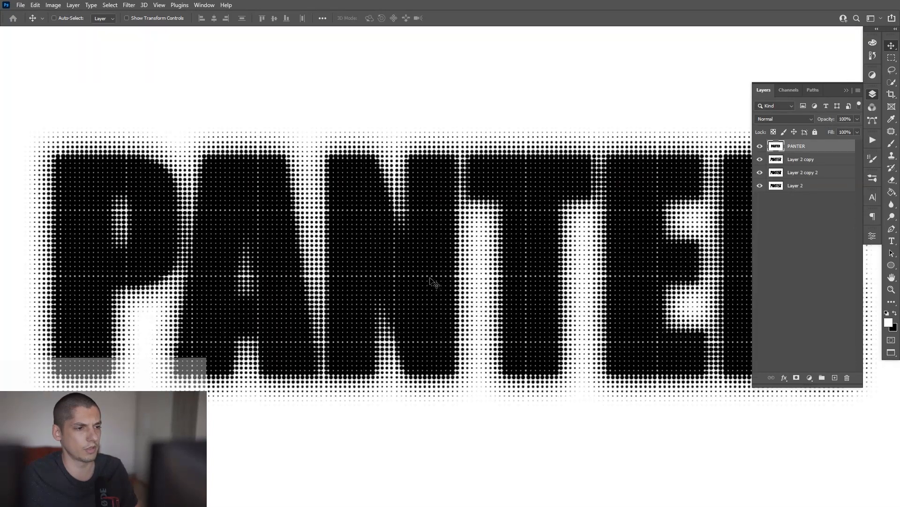
{"action": "scroll", "coordinate": [434, 283], "scroll_direction": "down", "scroll_amount": 2}
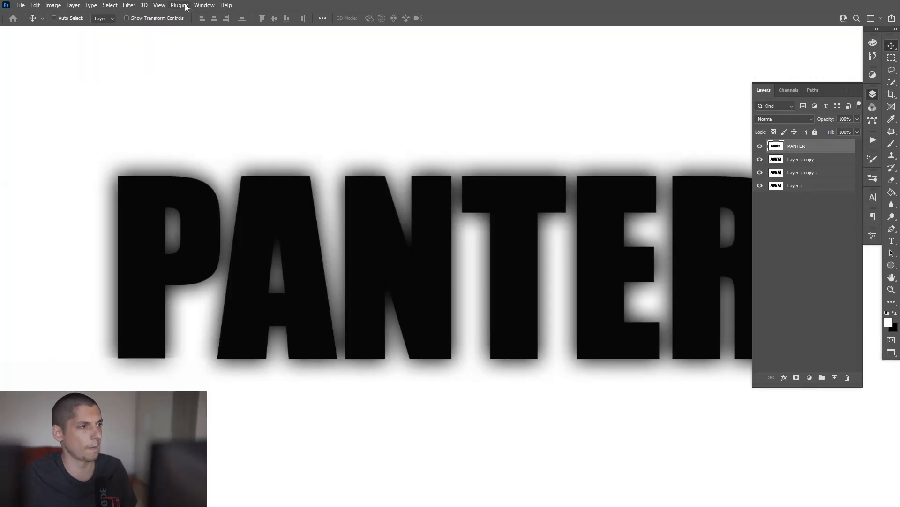
- Apply the Color Halftone filter to the PANTER layer with an intermediate max radius and all four screen angles at 0
{"action": "left_click", "coordinate": [129, 5]}
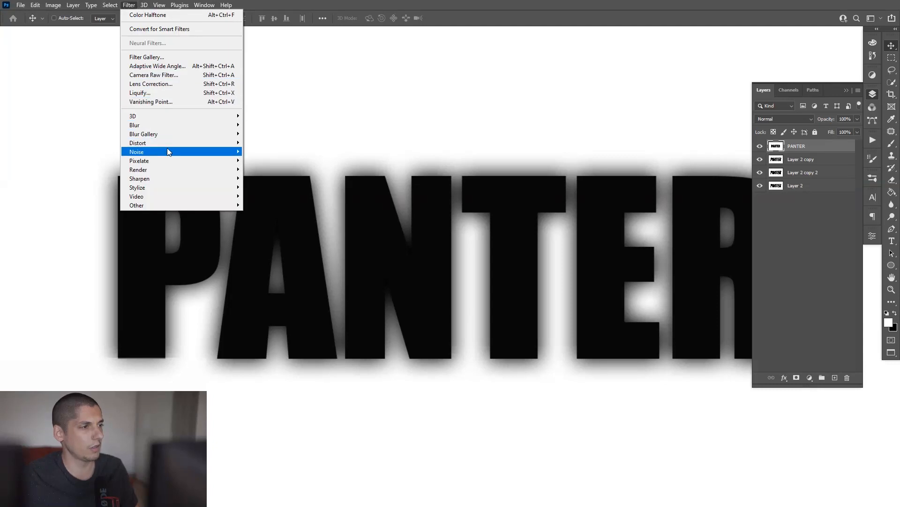
{"action": "mouse_move", "coordinate": [167, 159]}
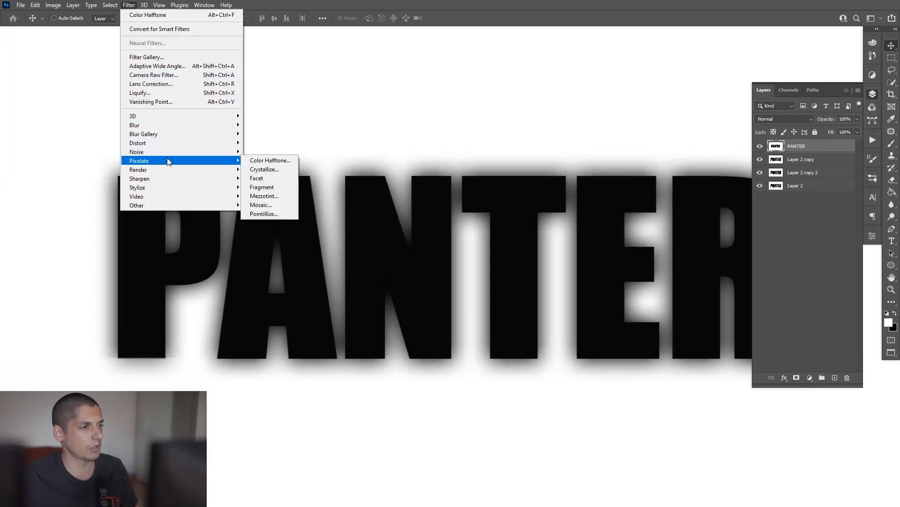
{"action": "left_click", "coordinate": [277, 160]}
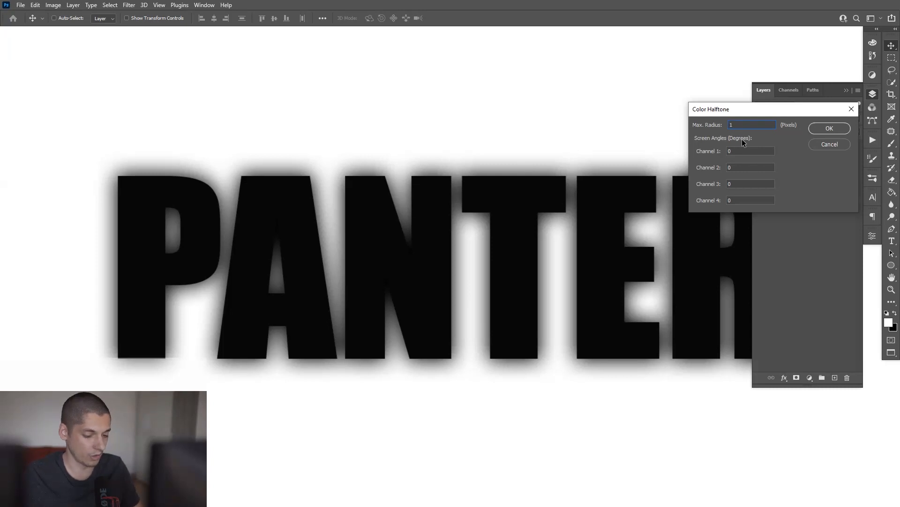
{"action": "left_click", "coordinate": [832, 130]}
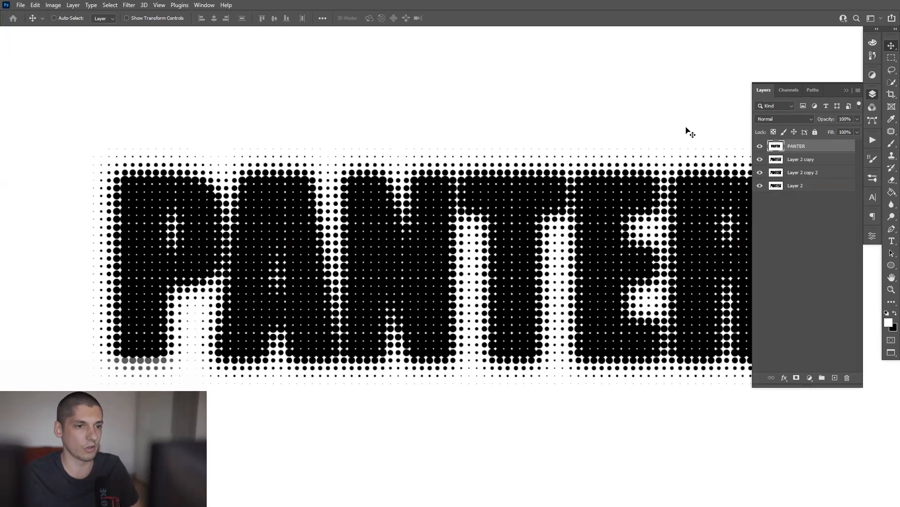
- Collapse the layer list and examine the halftone dots around the PANTER lettering up close and on the whole canvas
{"action": "scroll", "coordinate": [510, 123], "scroll_direction": "down", "scroll_amount": 4}
{"action": "scroll", "coordinate": [520, 117], "scroll_direction": "up", "scroll_amount": 3}
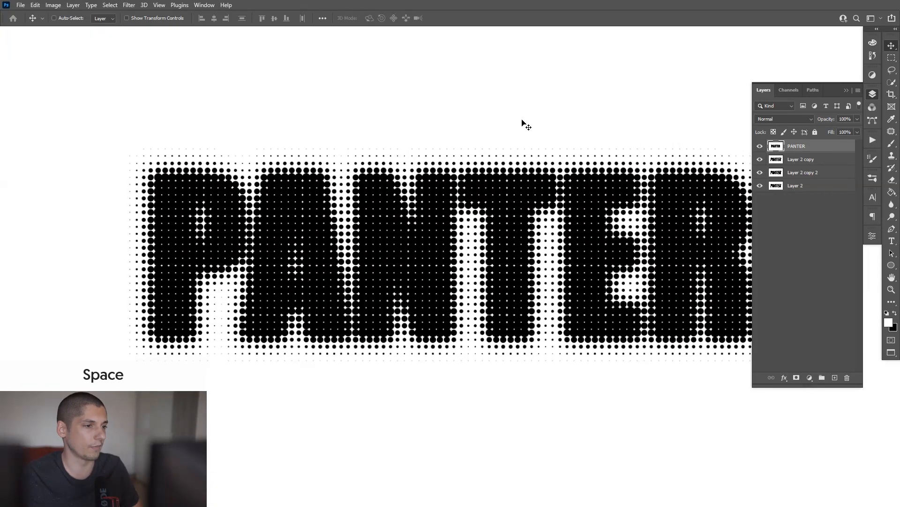
{"action": "left_click_drag", "start_coordinate": [526, 125], "coordinate": [535, 120]}
{"action": "left_click", "coordinate": [847, 90]}
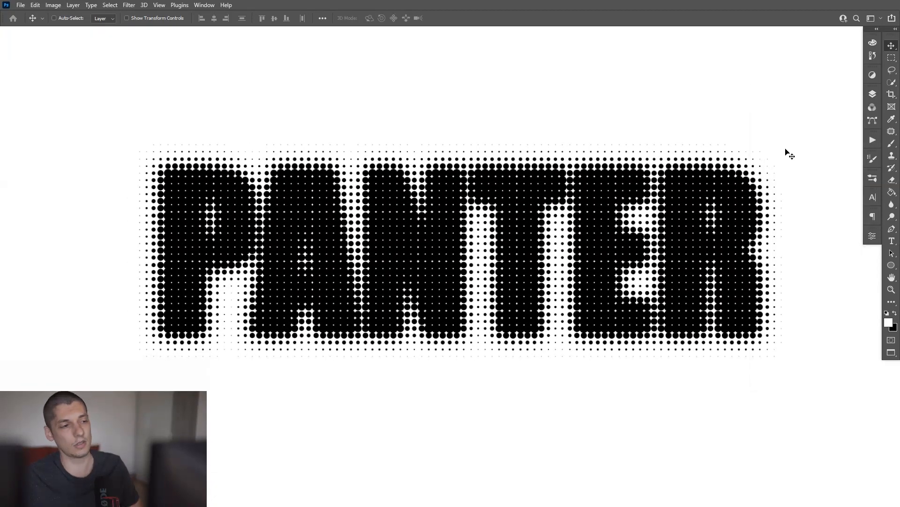
{"action": "scroll", "coordinate": [786, 150], "scroll_direction": "down", "scroll_amount": 1}
{"action": "left_click_drag", "start_coordinate": [772, 147], "coordinate": [679, 173]}
{"action": "scroll", "coordinate": [754, 151], "scroll_direction": "down", "scroll_amount": 3}
{"action": "scroll", "coordinate": [685, 178], "scroll_direction": "up", "scroll_amount": 3}
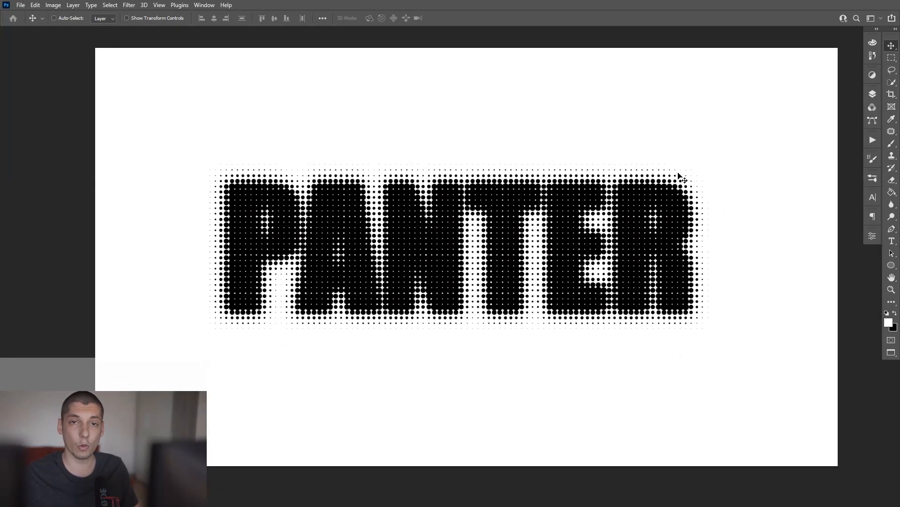